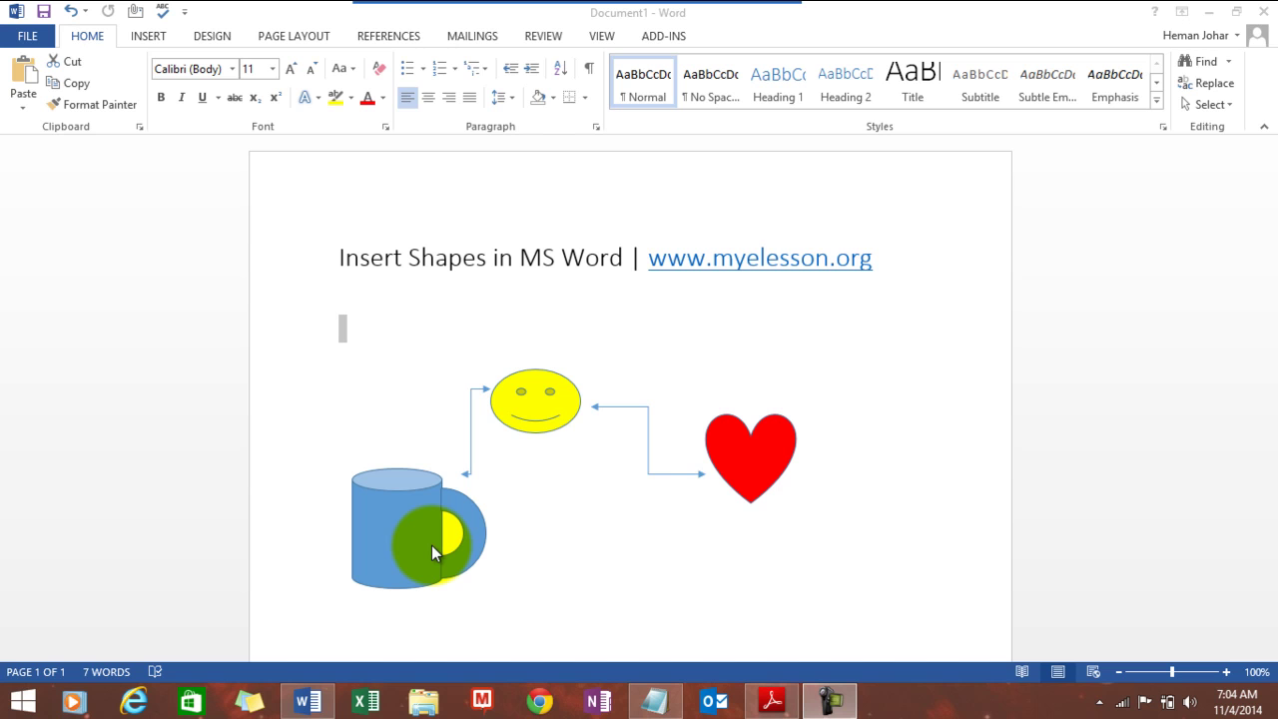
Step: Drag the blue mug below and left of the smiley, then set the insertion point beneath it
drag(432, 545, 573, 552)
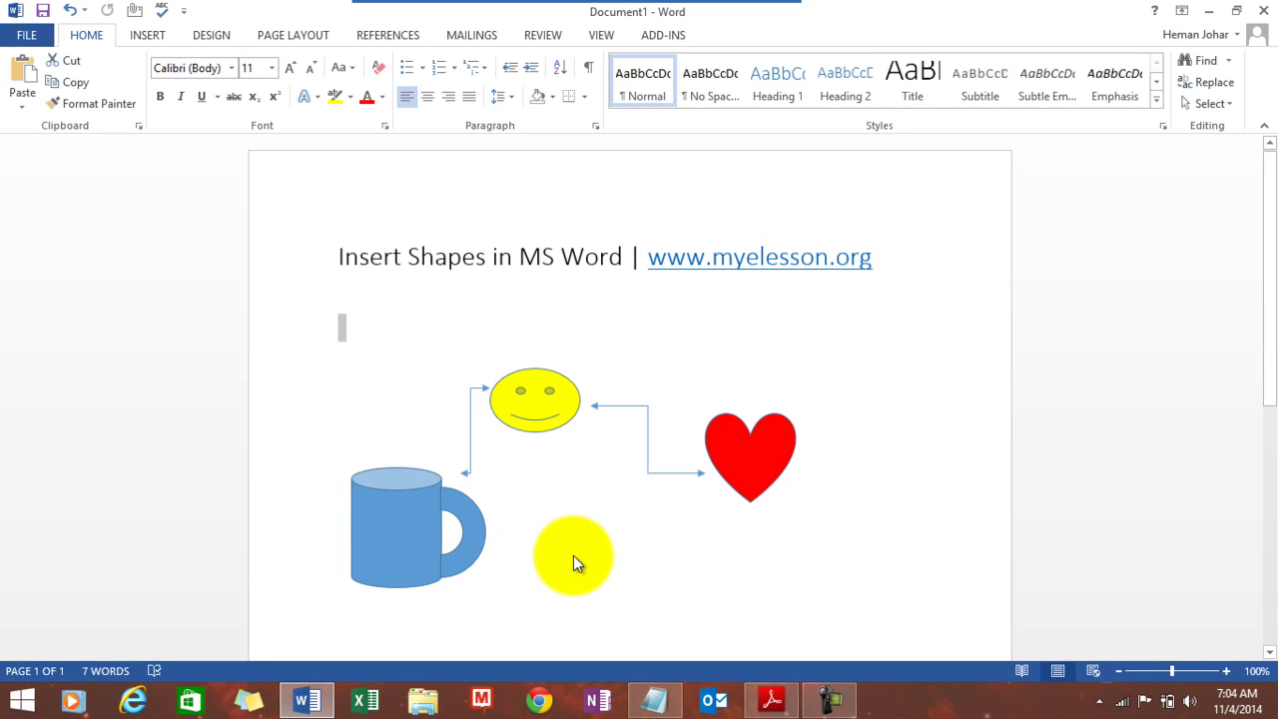
drag(573, 555, 501, 560)
Step: Add an empty line below the shapes and pick Vertical Scroll from the Shapes gallery
scroll(501, 560, down, 2)
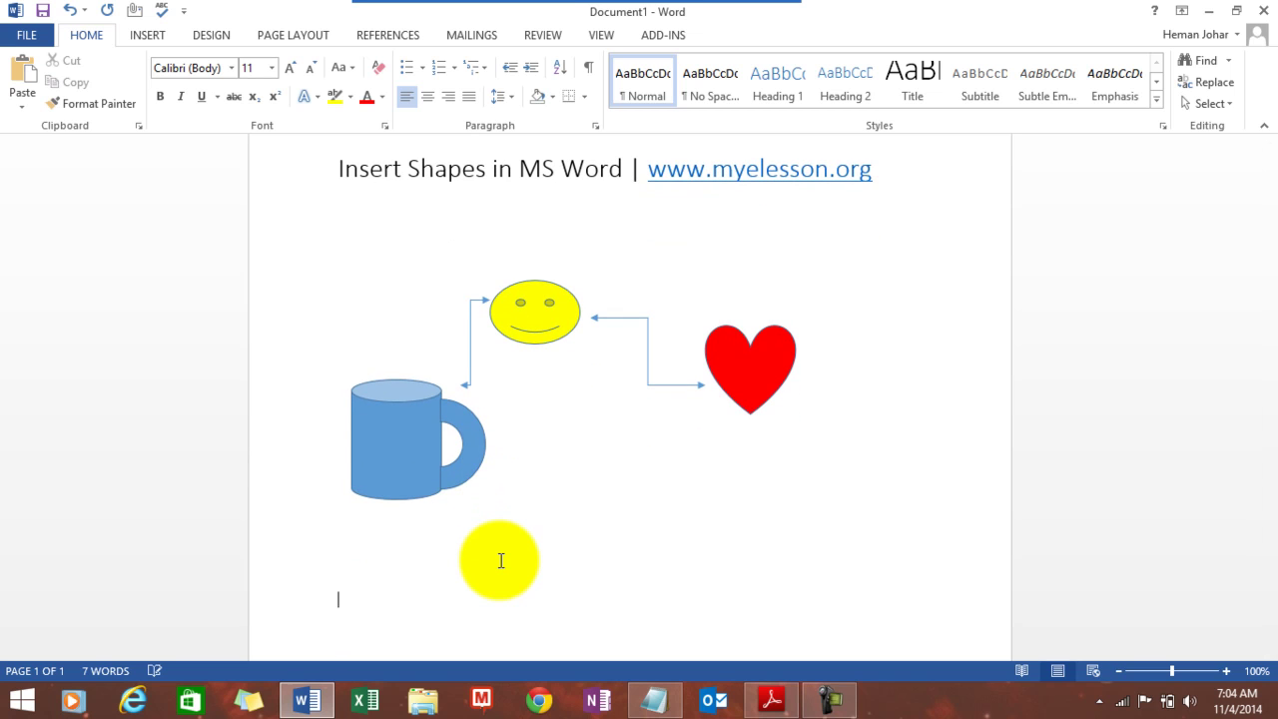
key(Return)
key(Return)
click(144, 35)
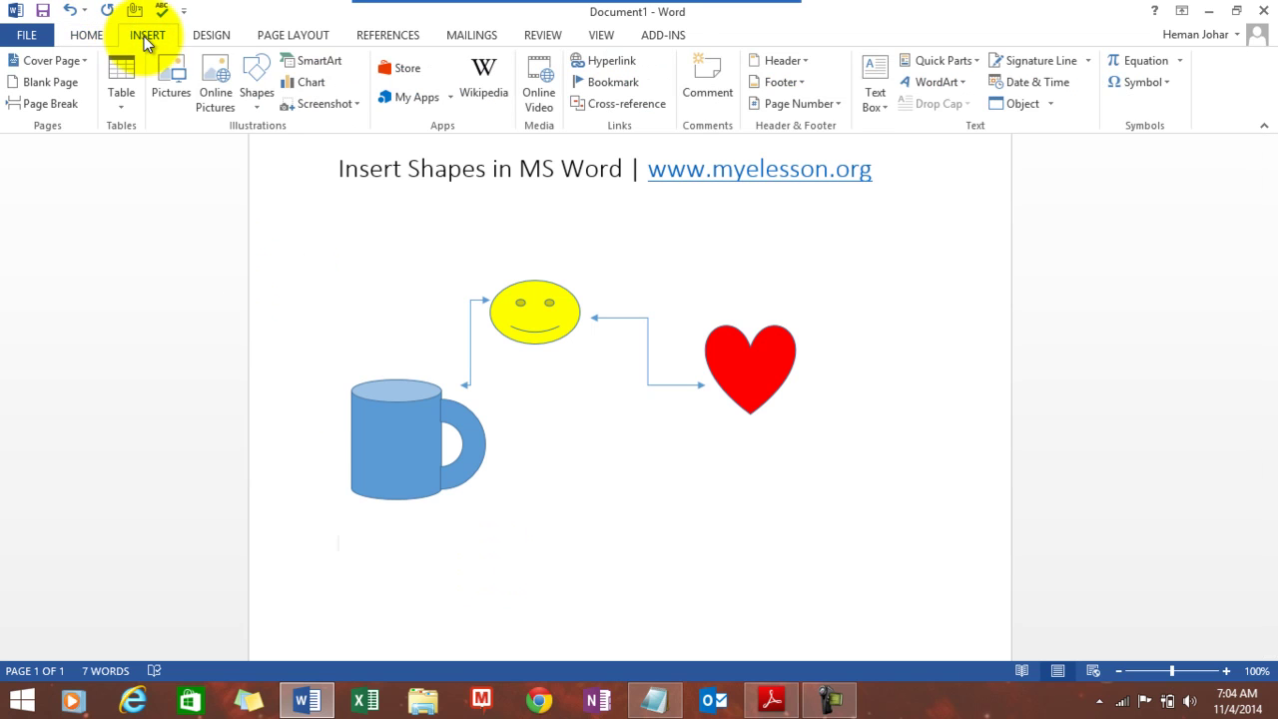
click(260, 99)
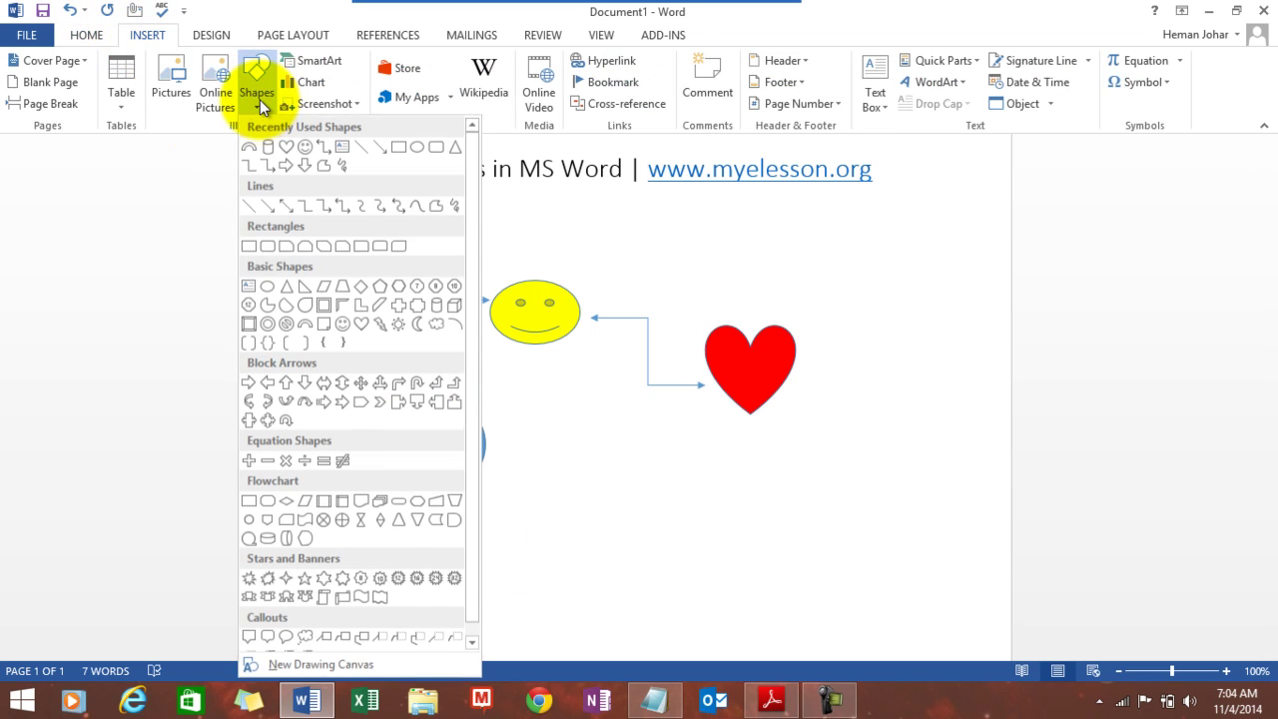
click(323, 597)
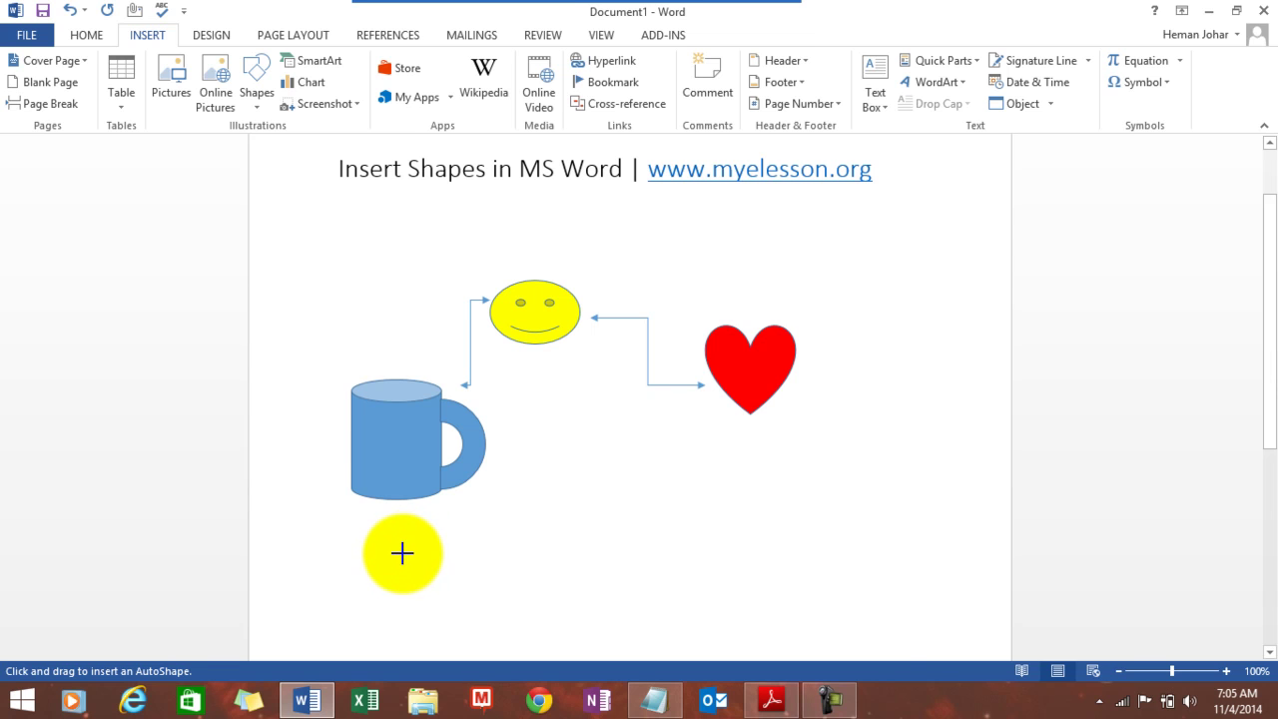
Step: Drag out a tall vertical scroll shape on the page below the mug
drag(419, 553, 449, 582)
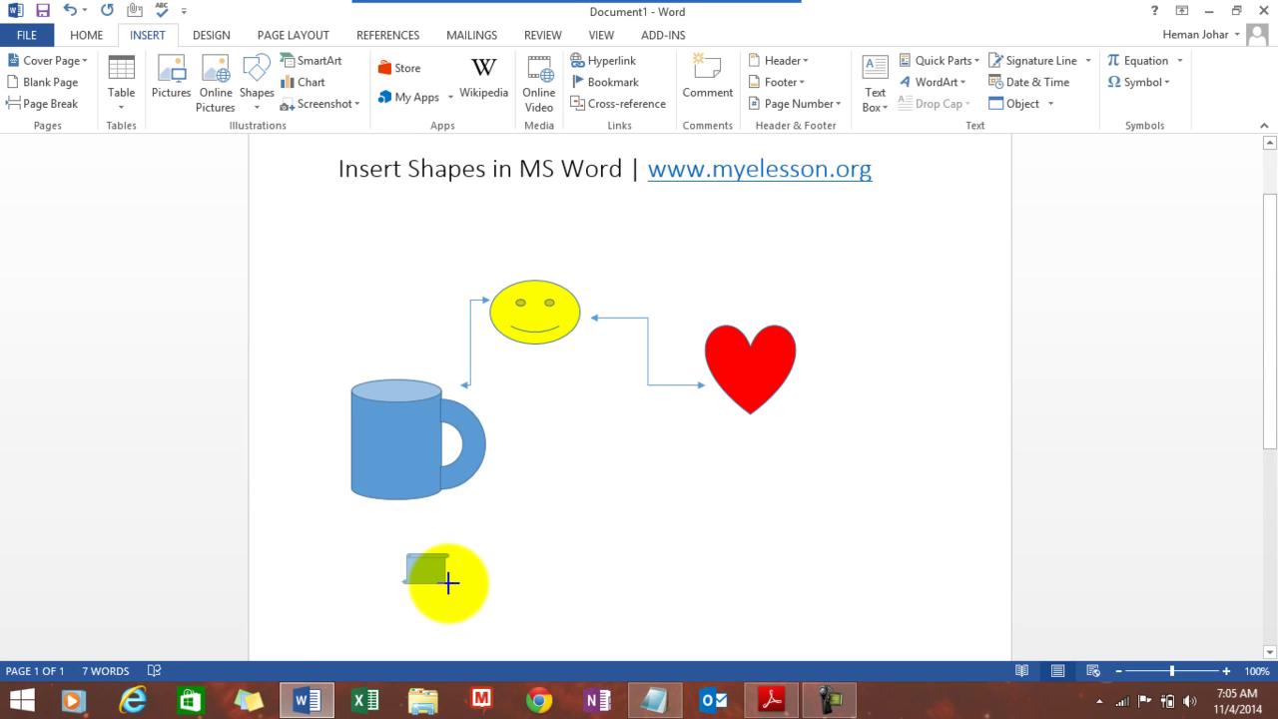
drag(448, 582, 539, 570)
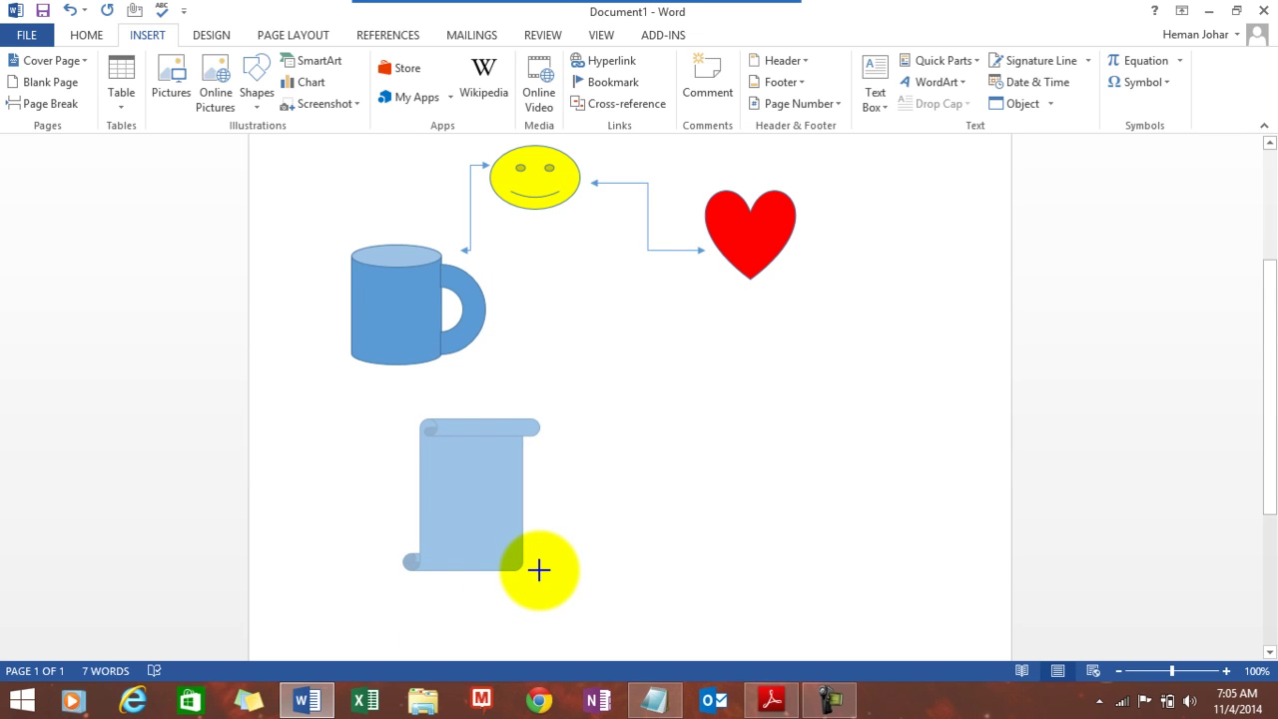
mouse_move(539, 570)
mouse_down()
mouse_move(576, 568)
mouse_move(542, 591)
mouse_move(570, 593)
mouse_up()
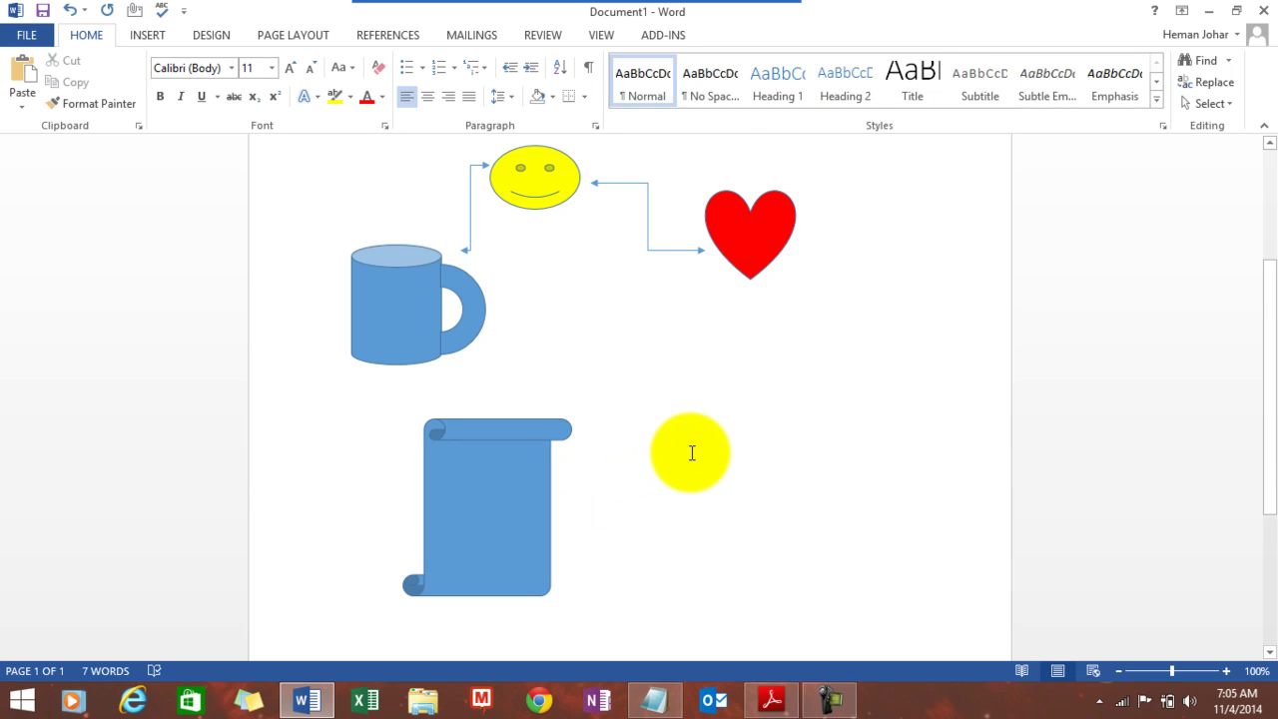
Step: Insert a Basic Shapes Lightning Bolt, about 1" by 1", to the right of the scroll
double_click(658, 442)
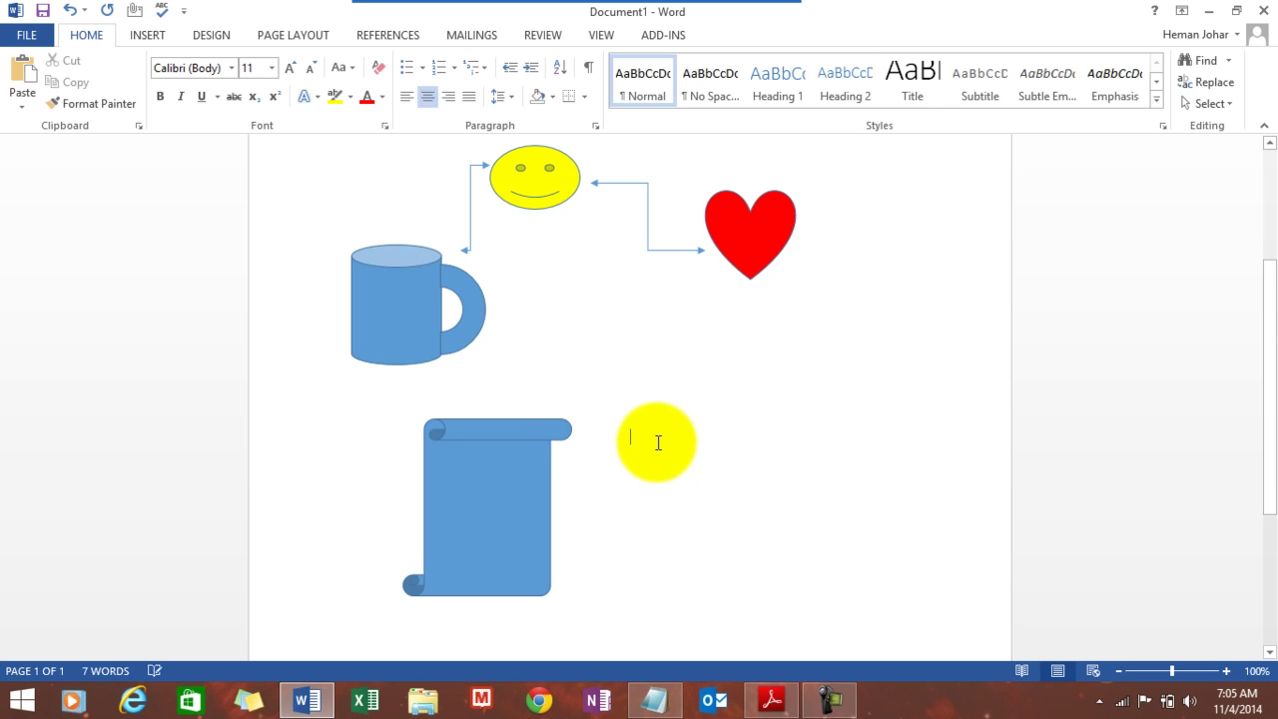
click(152, 40)
click(258, 104)
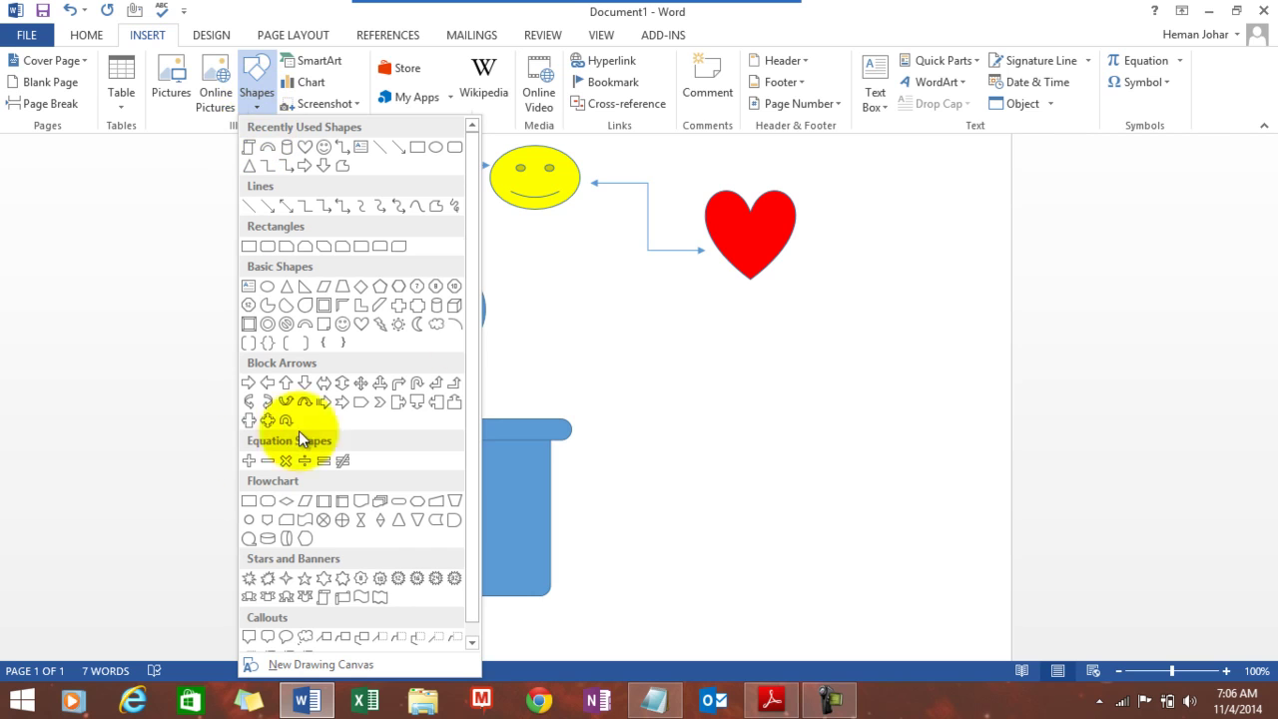
drag(471, 366, 467, 411)
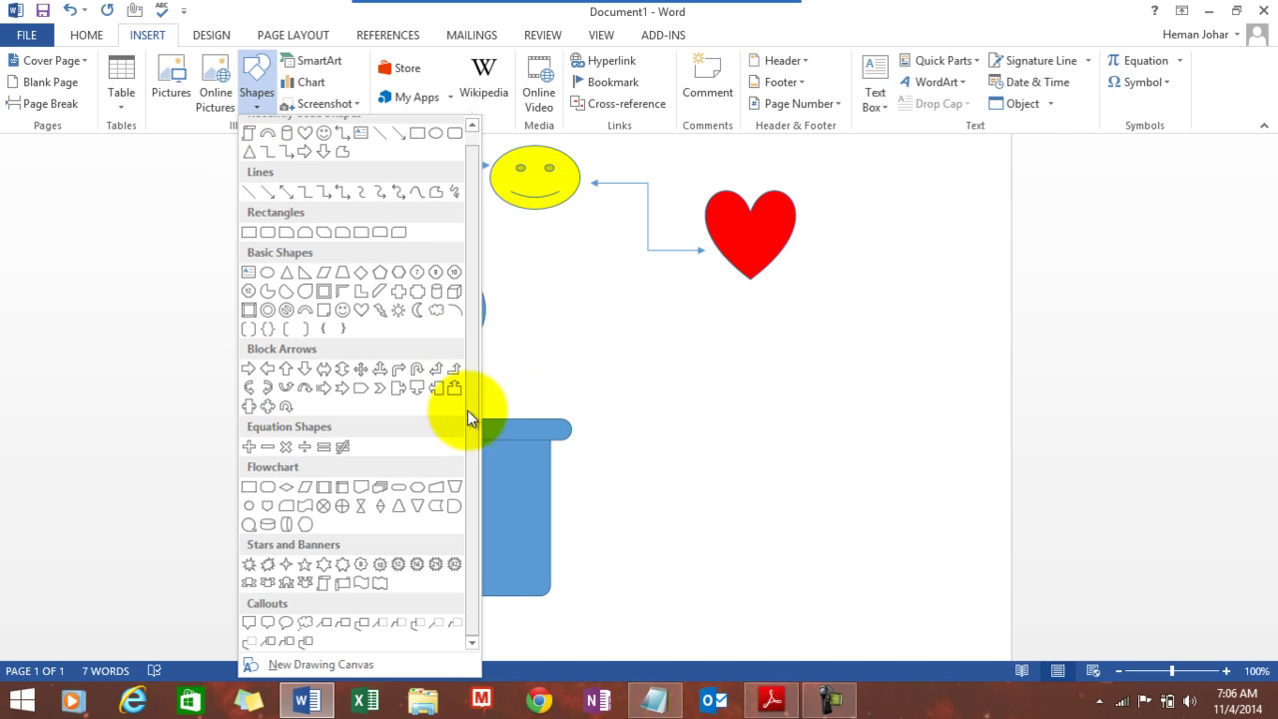
click(379, 317)
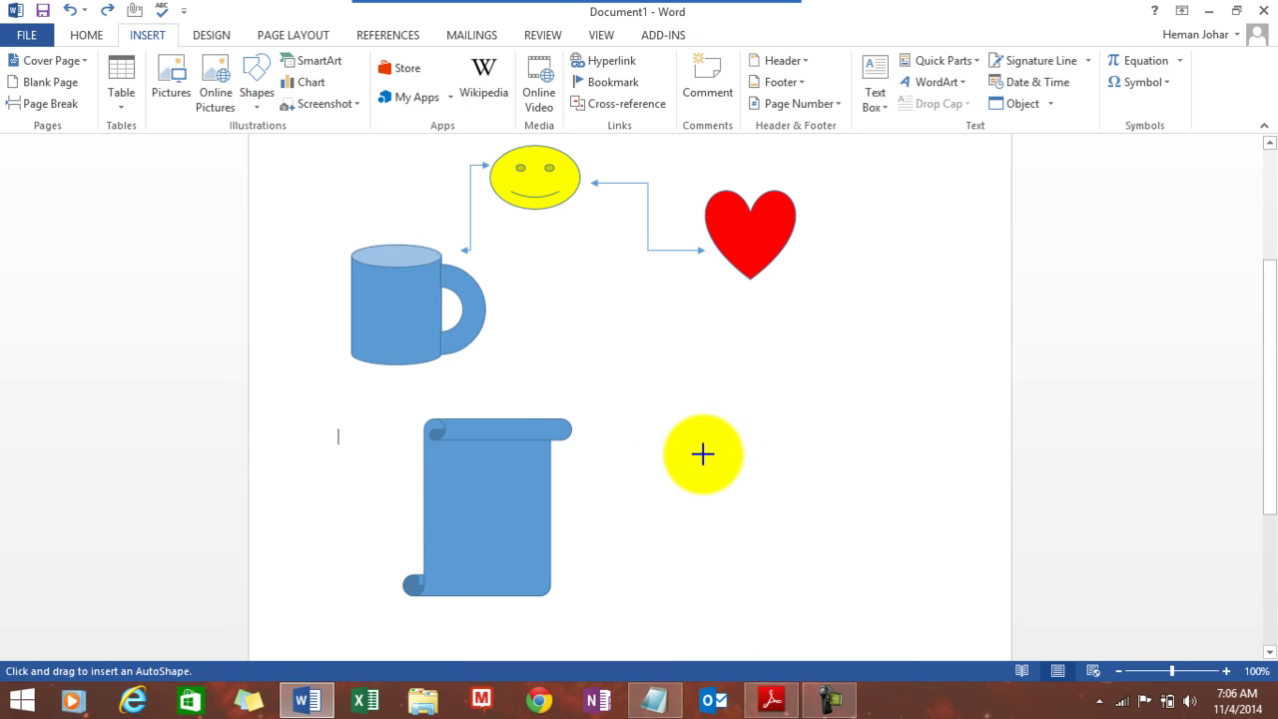
click(731, 443)
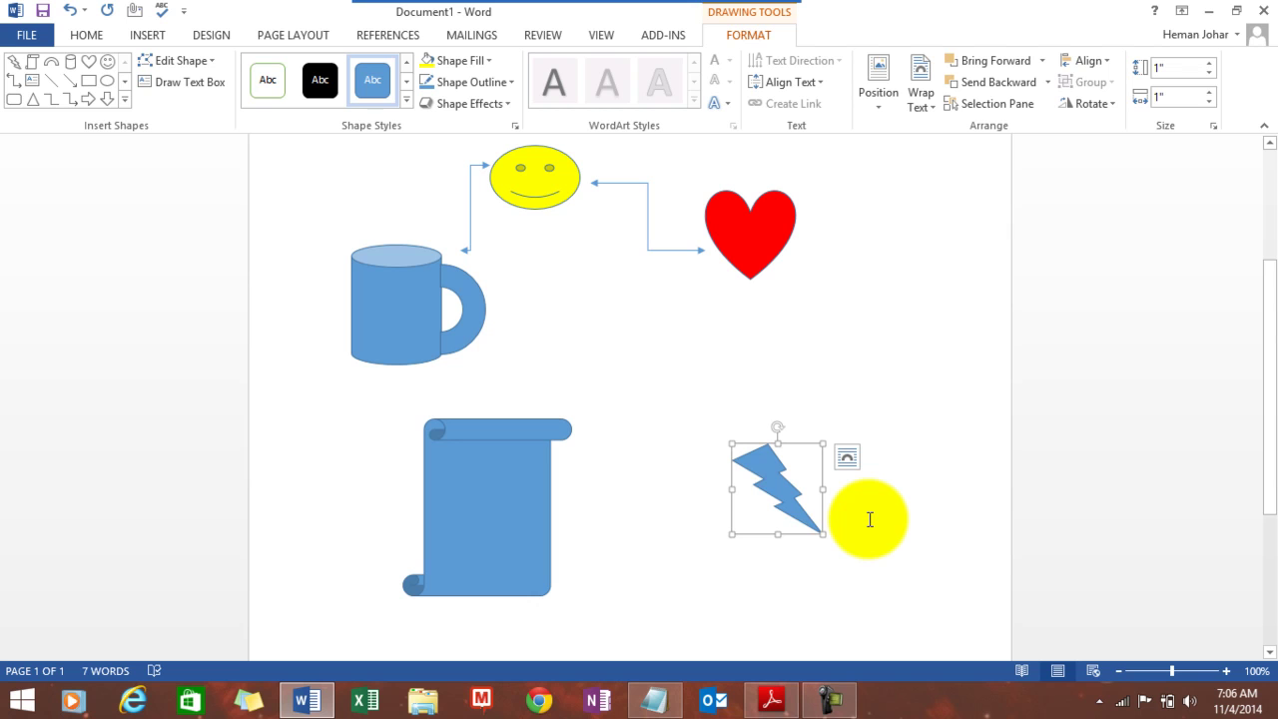
Step: Move the lightning bolt just above the mug's rim and shrink it to about 0.5" by 0.52"
click(910, 465)
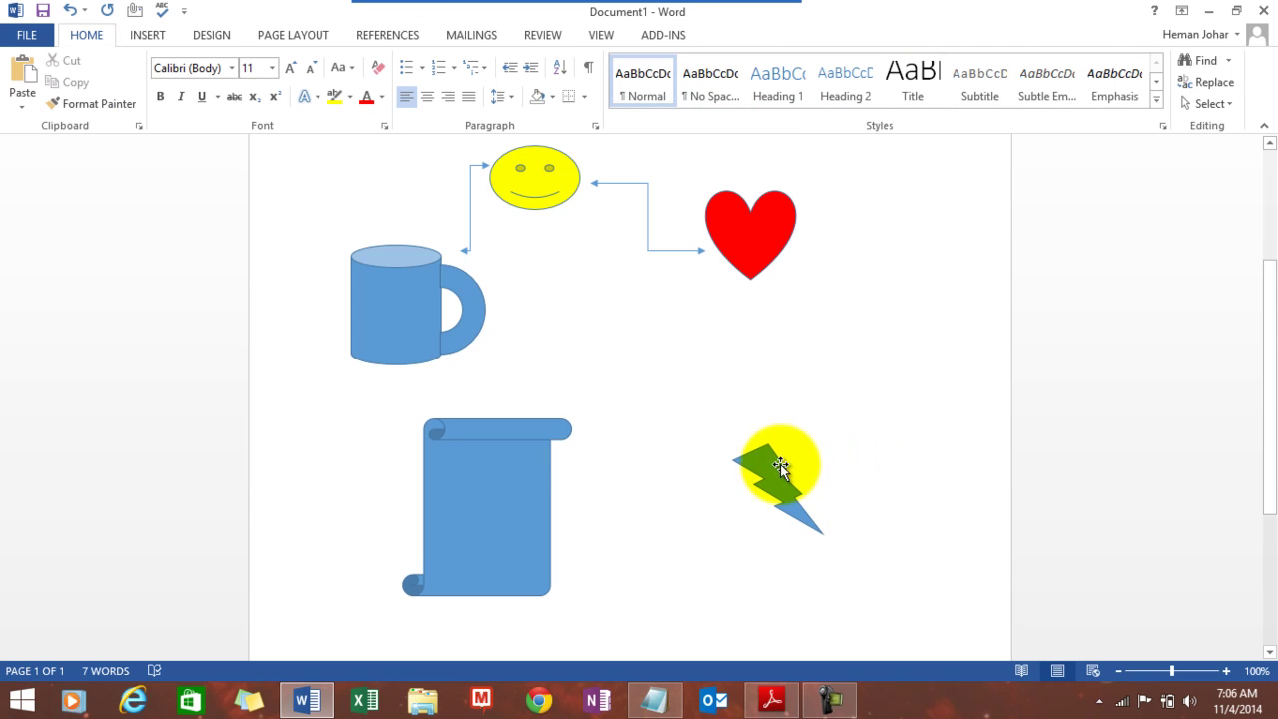
drag(775, 464, 531, 234)
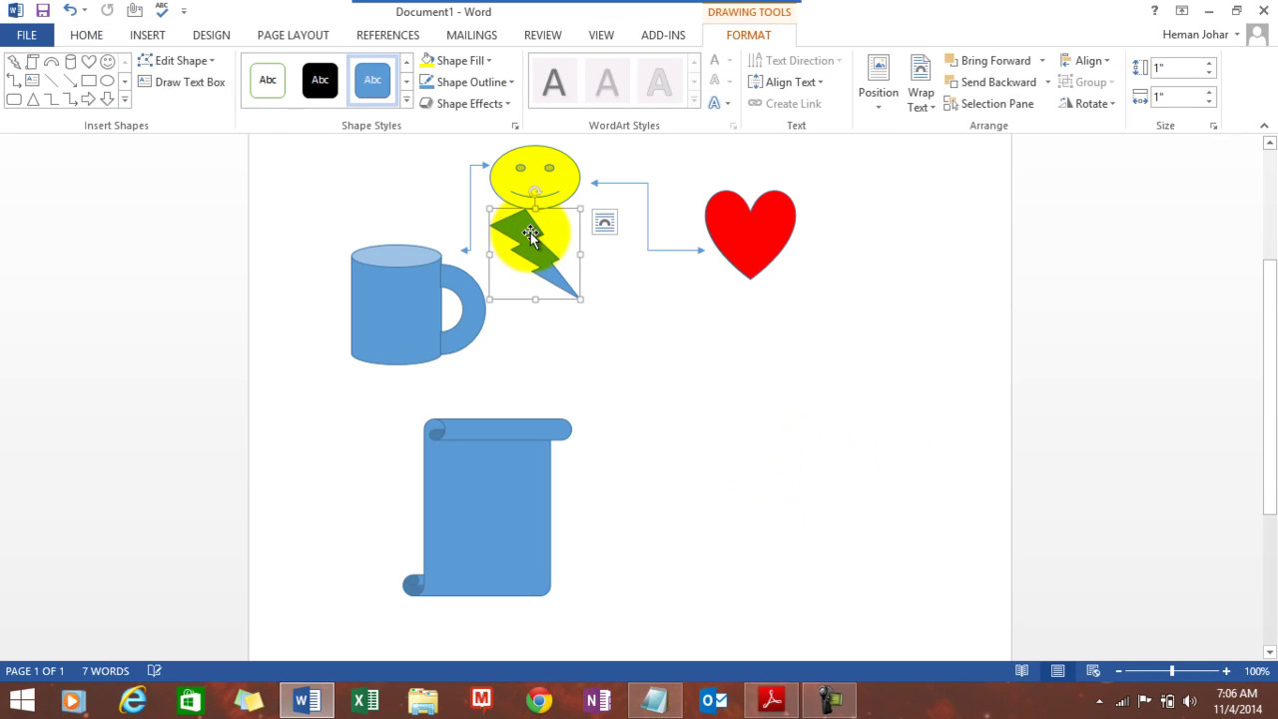
click(1271, 199)
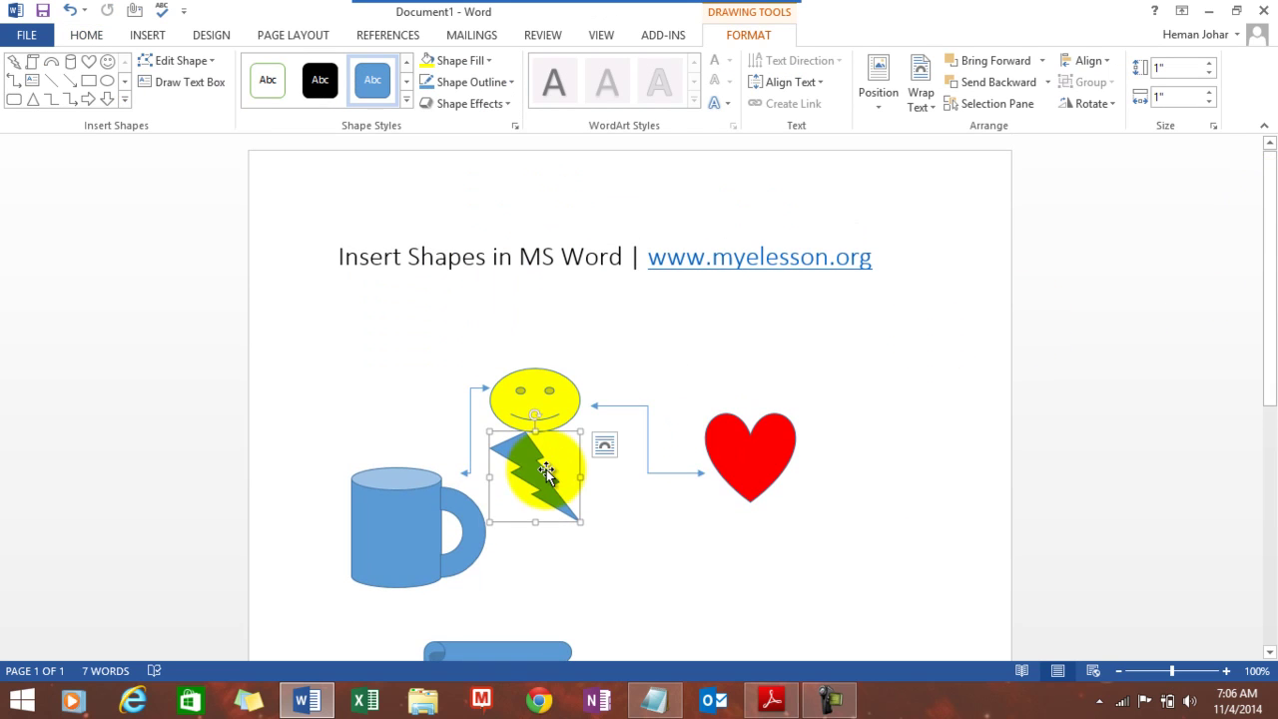
drag(546, 470, 371, 413)
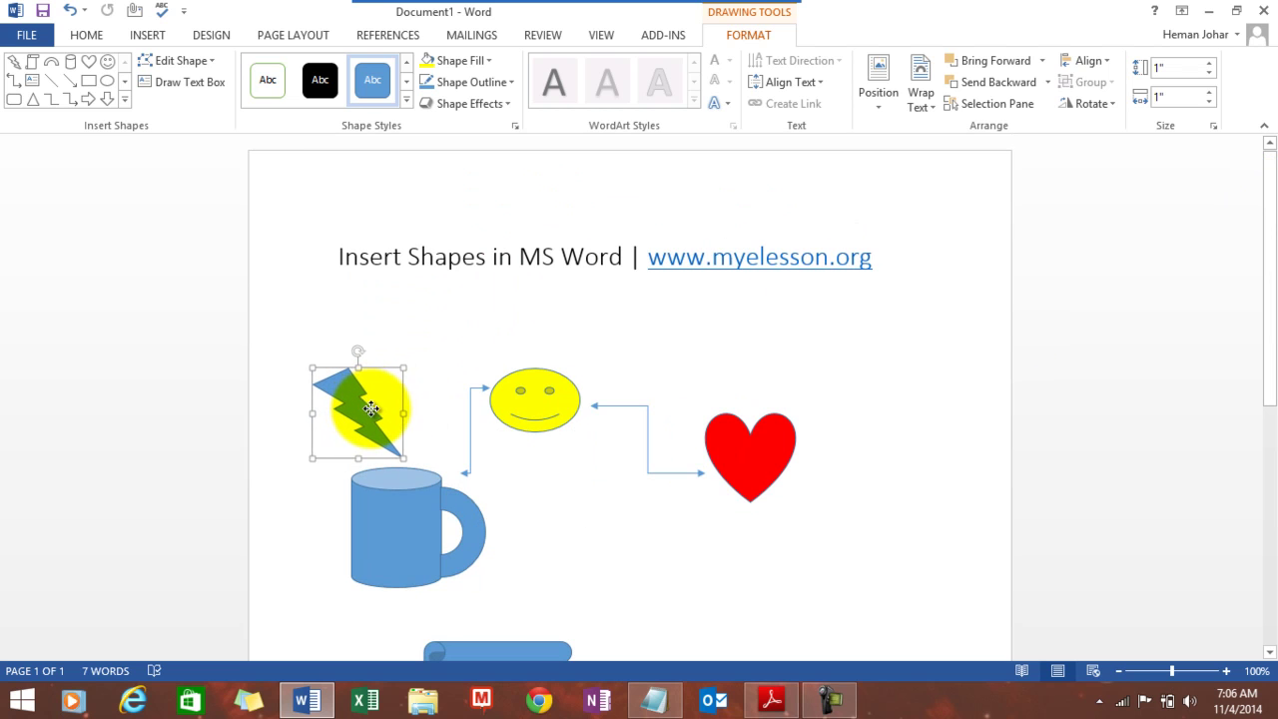
drag(305, 359, 365, 427)
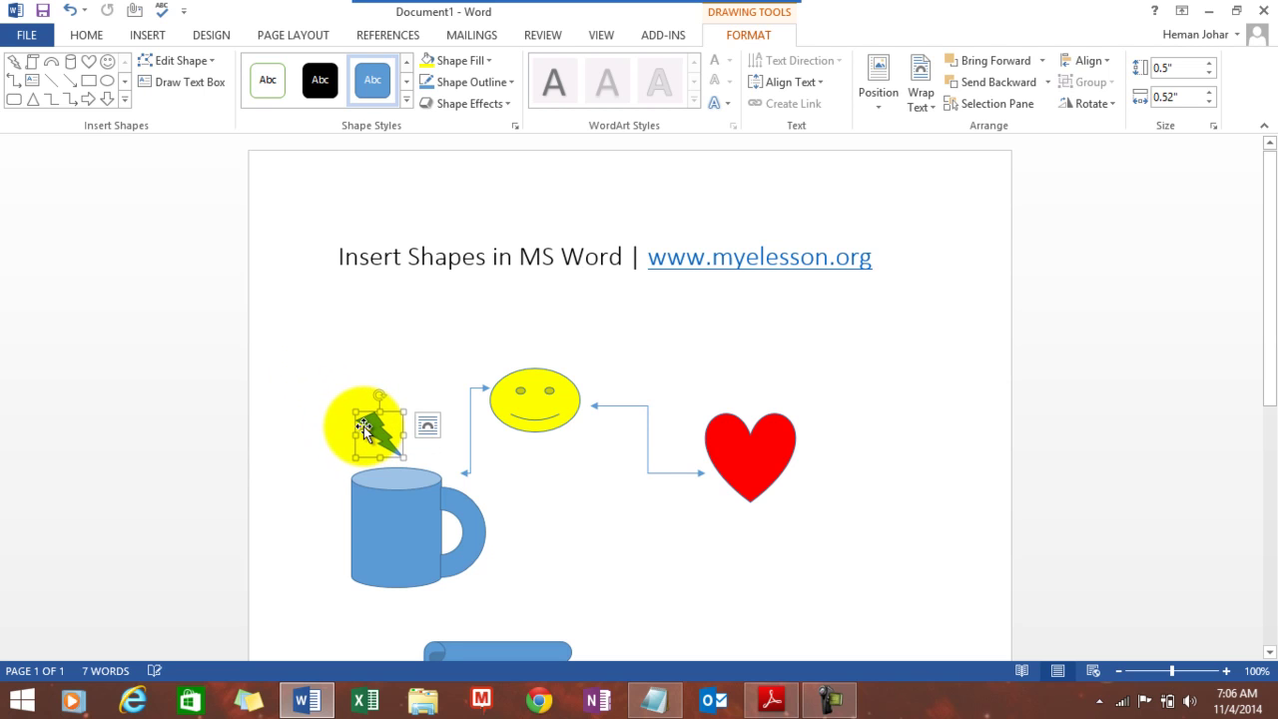
click(199, 422)
click(585, 475)
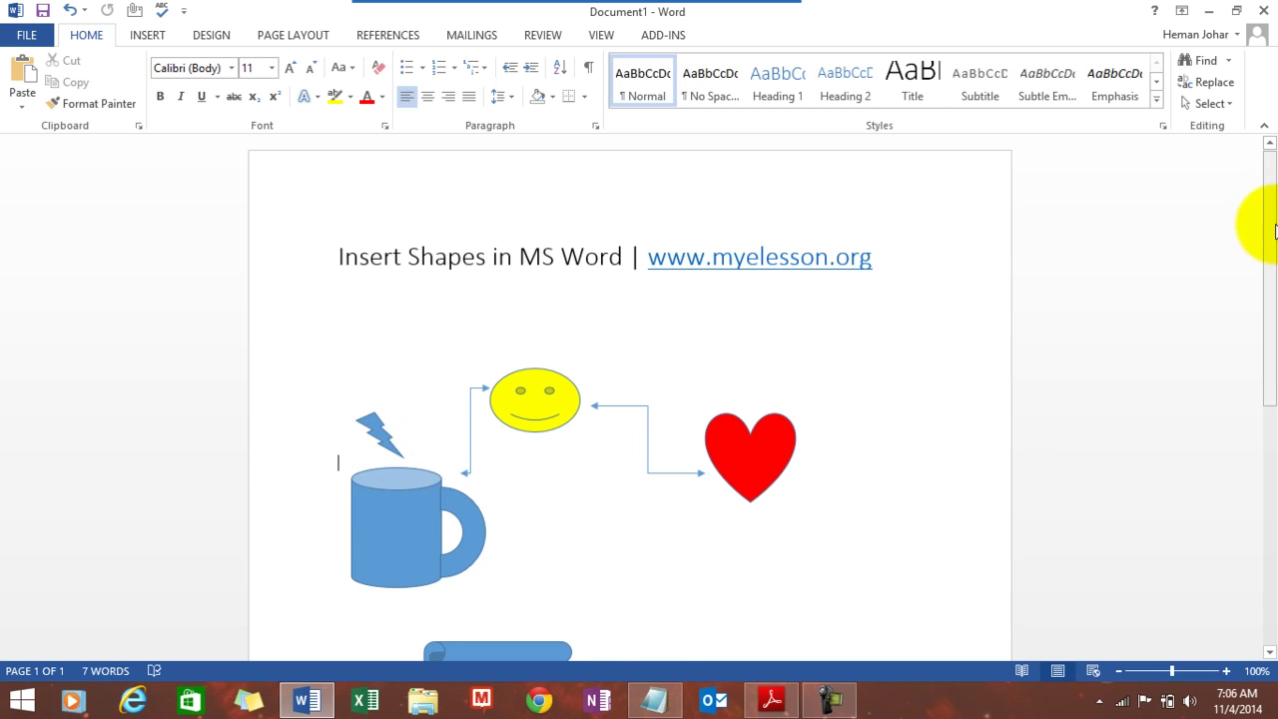
drag(1274, 229, 1271, 309)
click(798, 534)
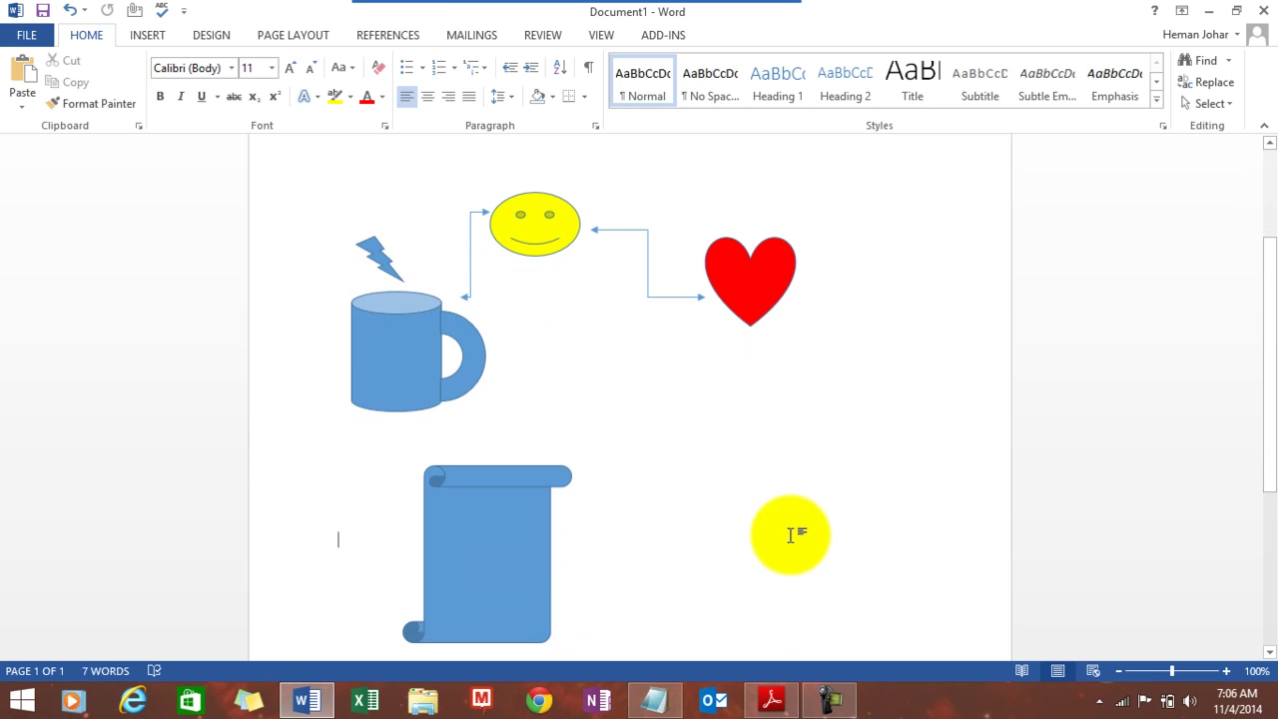
click(465, 538)
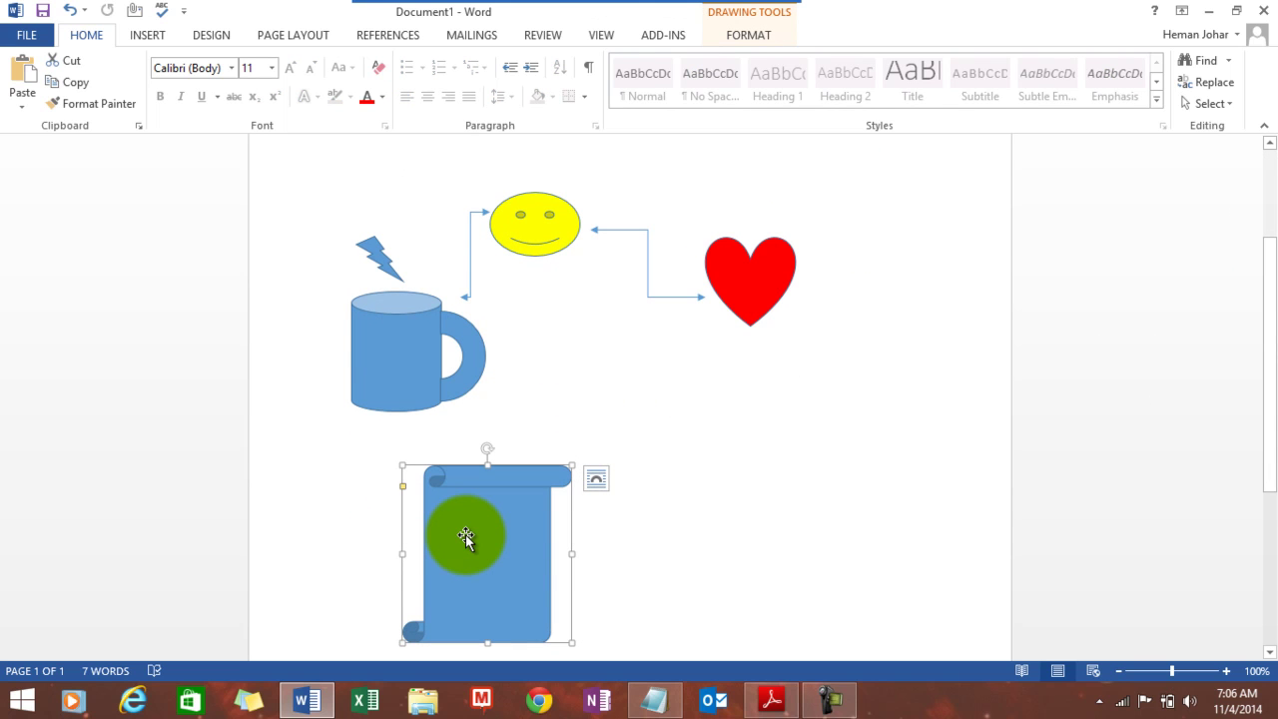
key(Delete)
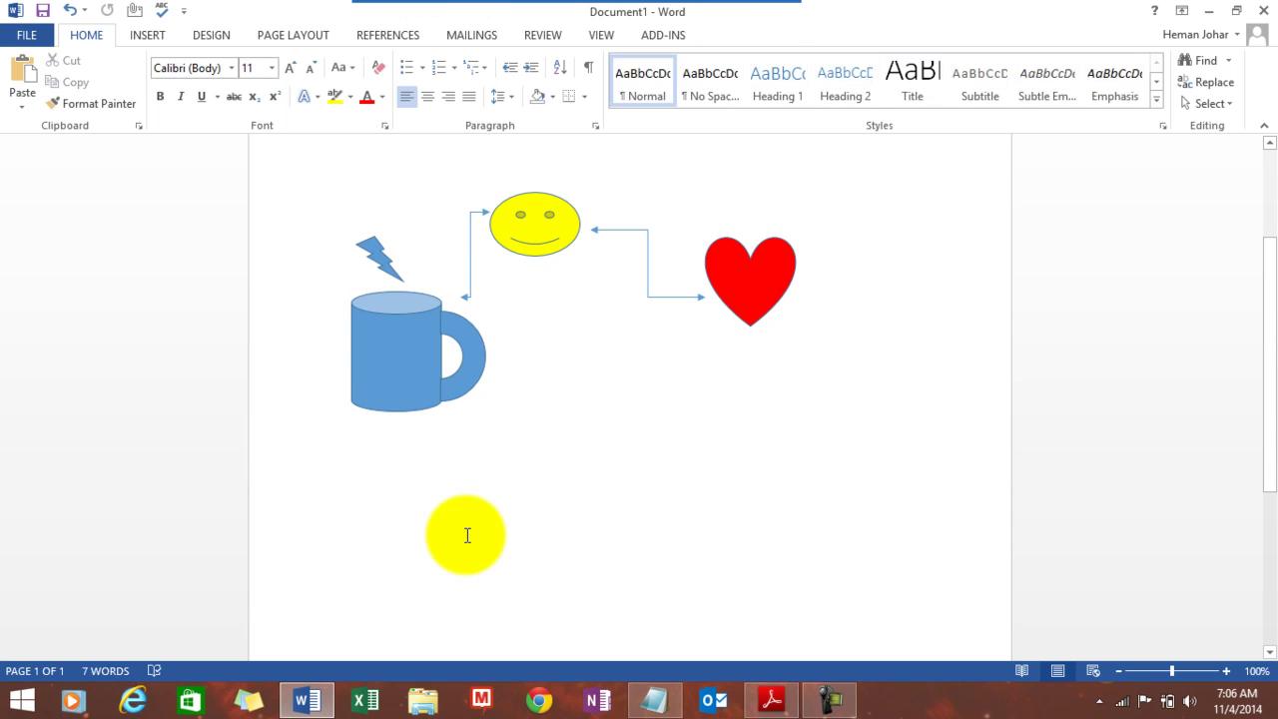
key(ctrl+z)
click(466, 535)
click(627, 542)
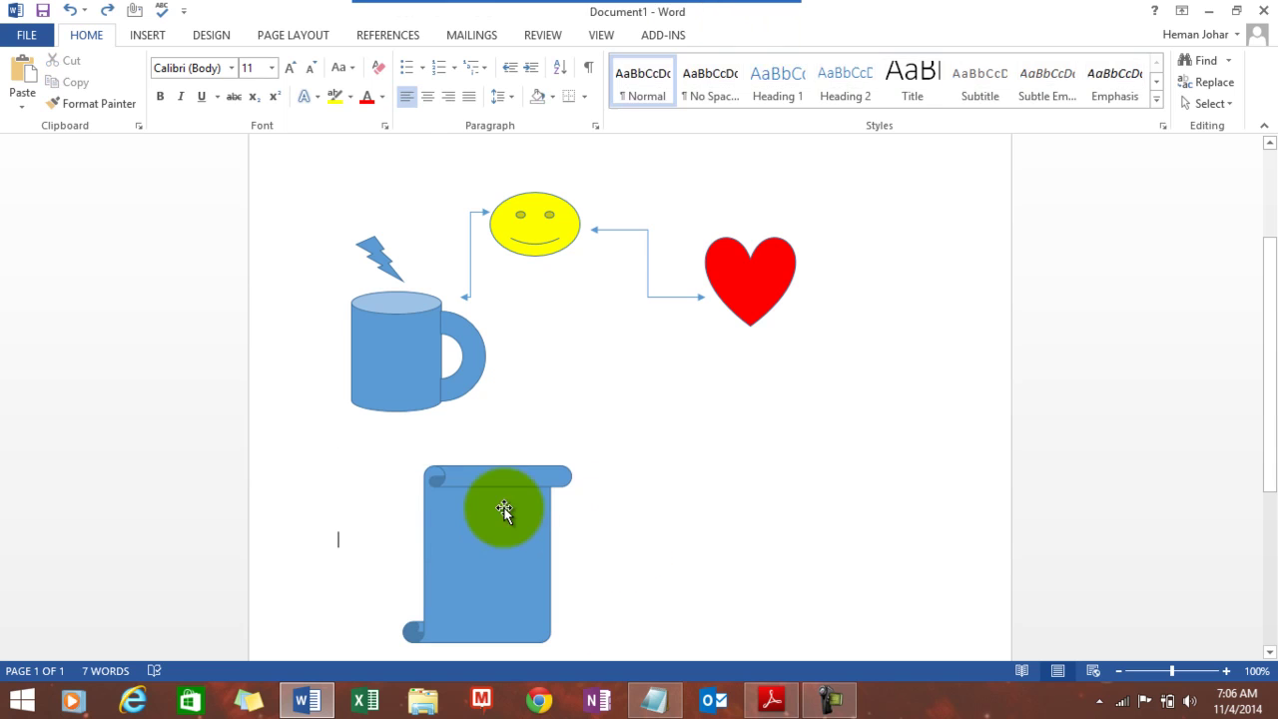
click(504, 509)
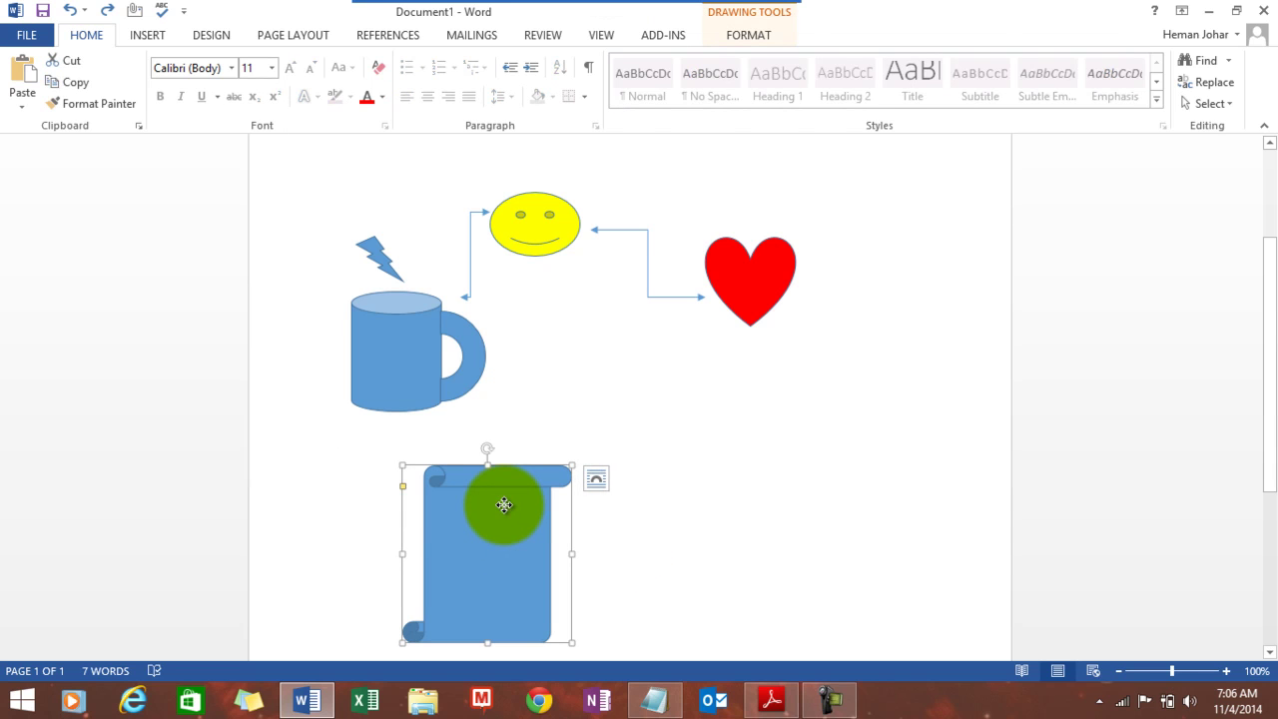
double_click(504, 509)
drag(489, 450, 486, 489)
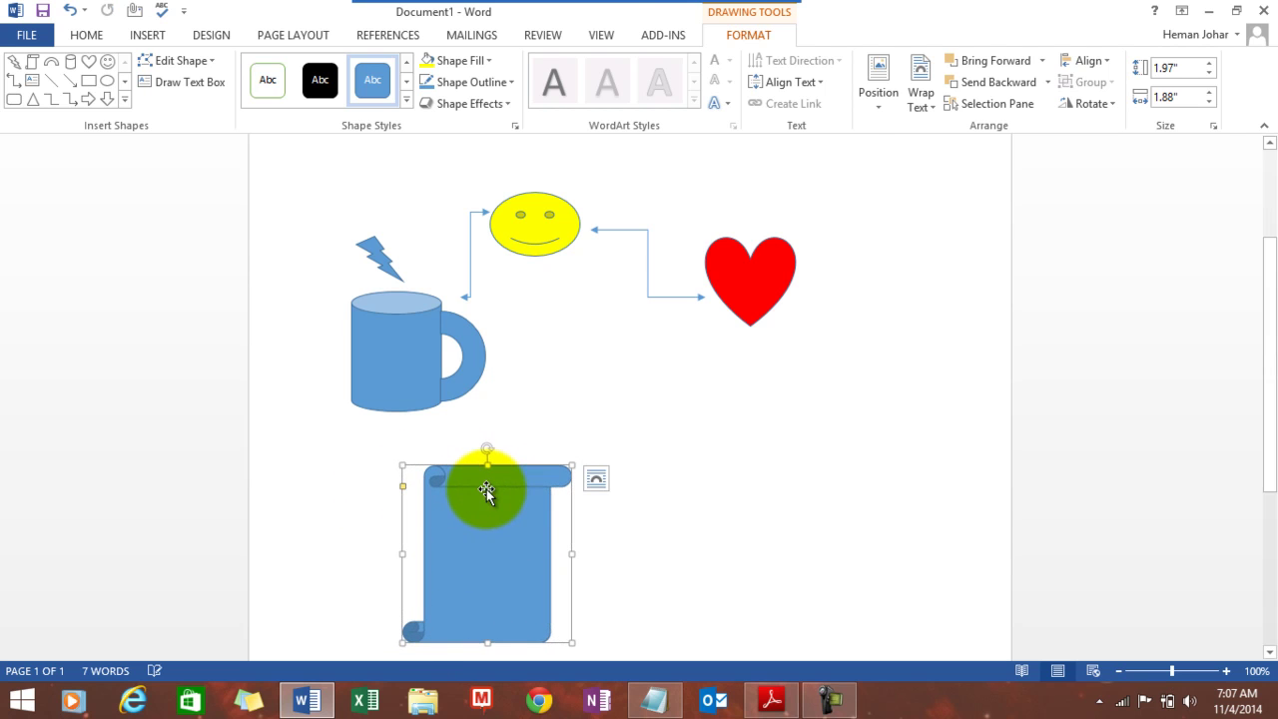
Step: Add the text 'Delete This' inside the vertical scroll shape using Add Text
click(662, 482)
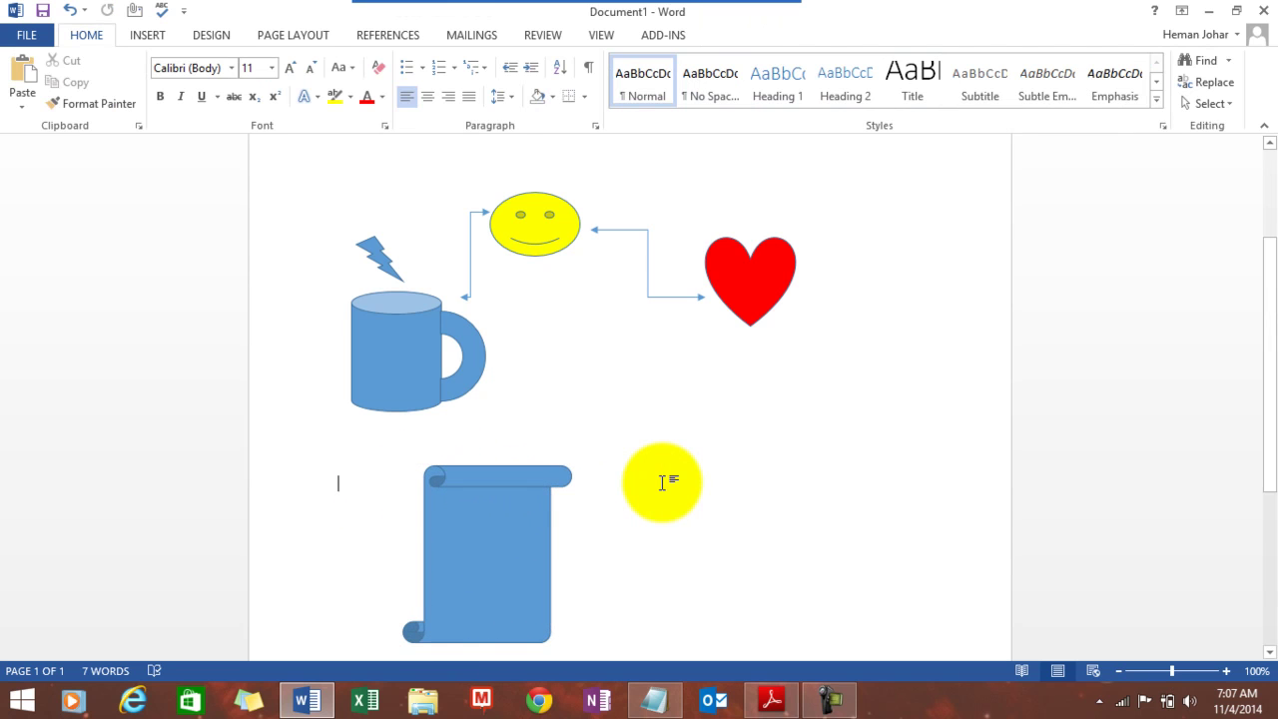
click(466, 523)
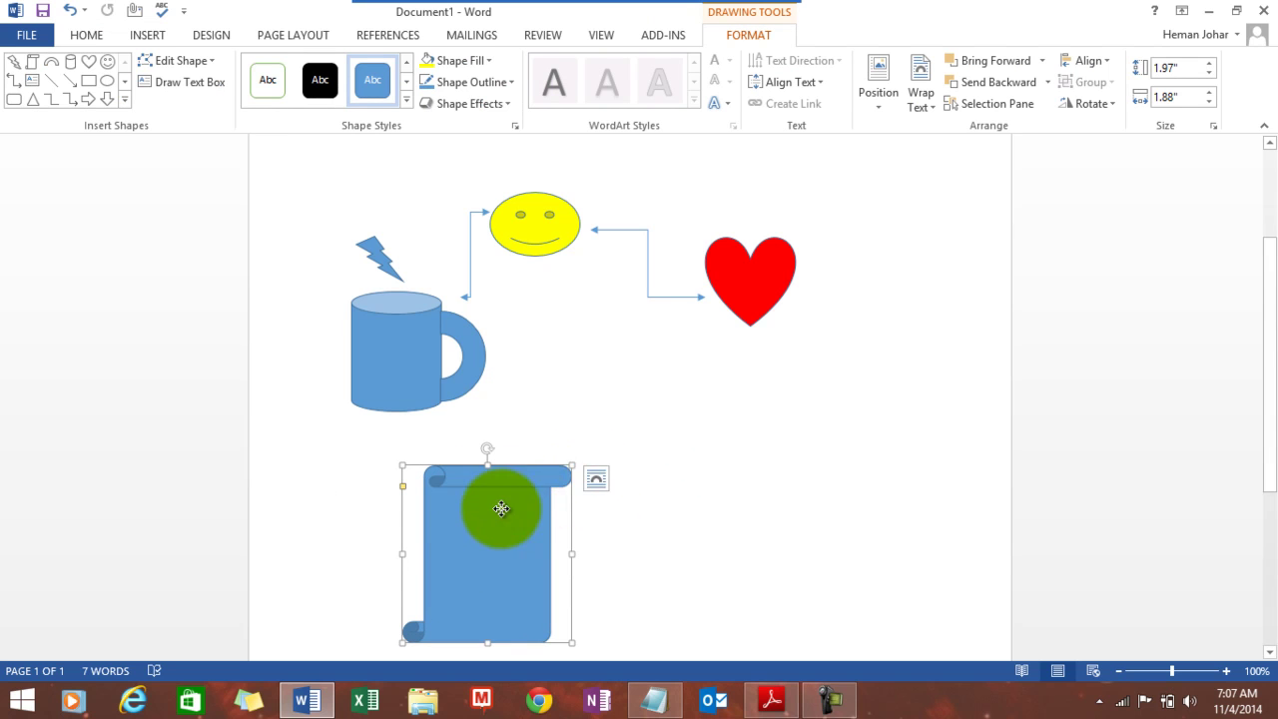
right_click(501, 508)
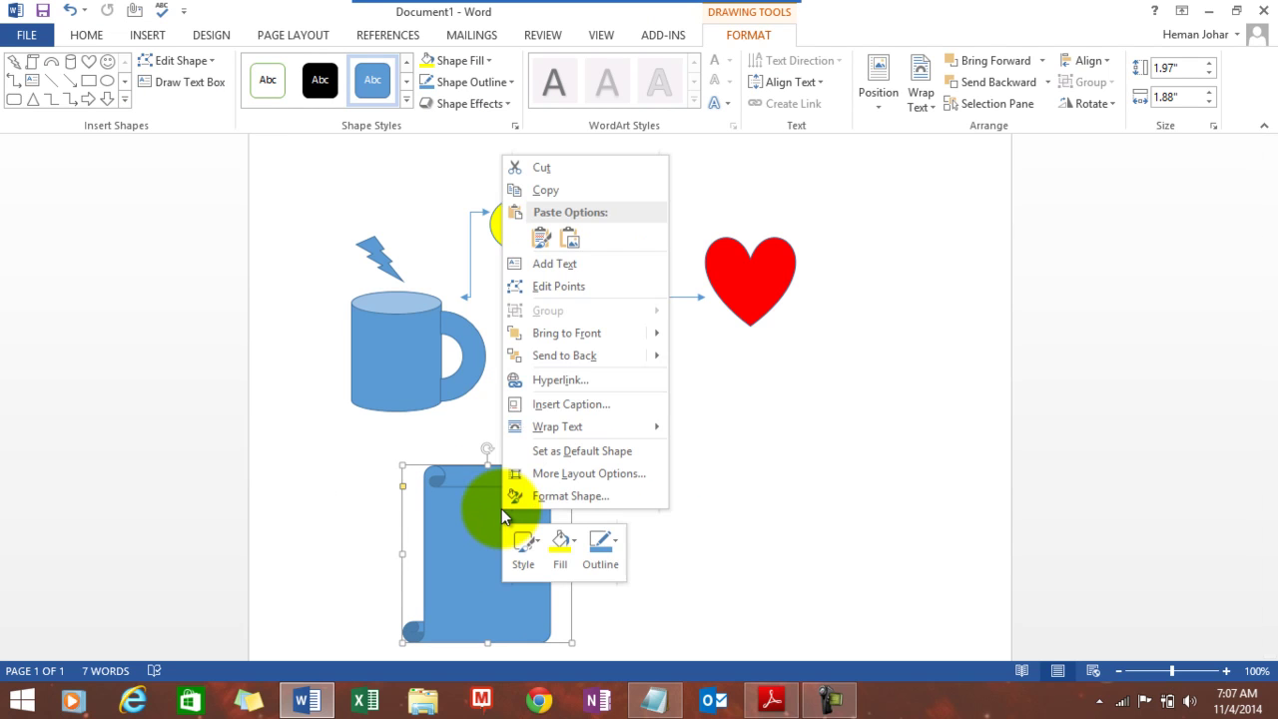
click(555, 264)
text(Delte)
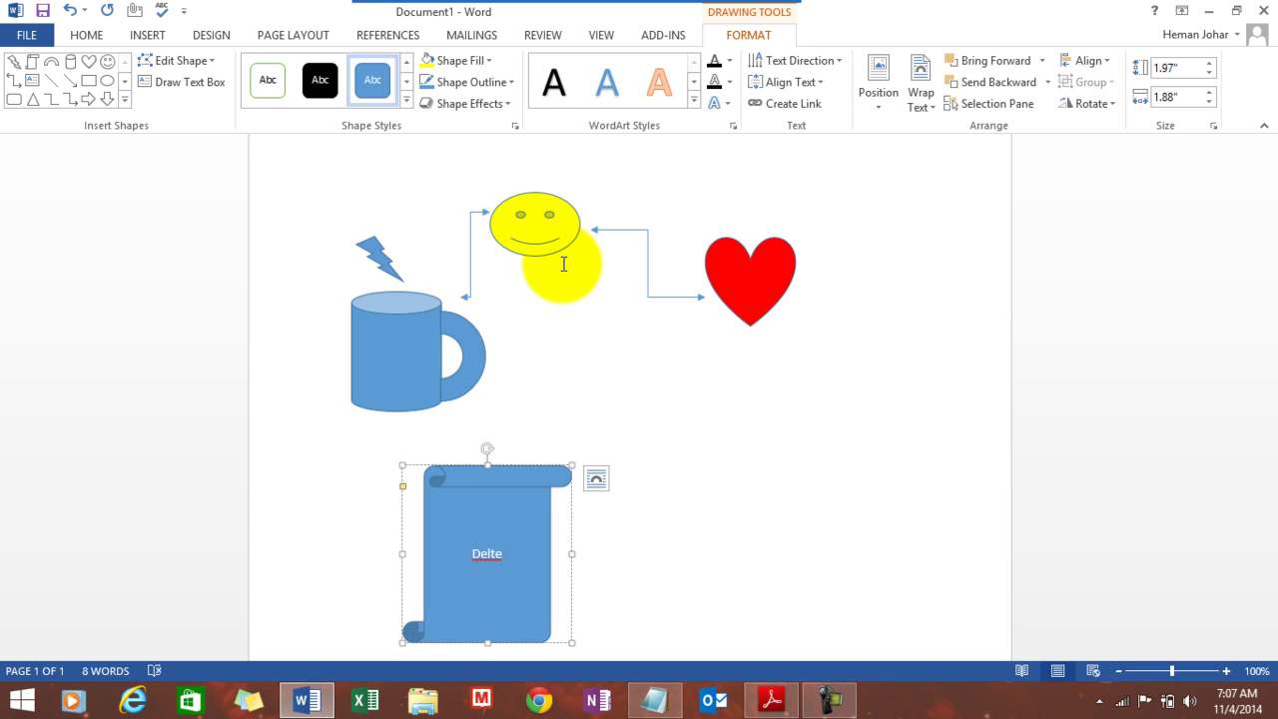
key(BackSpace)
key(BackSpace)
text(teh)
key(BackSpace)
text(This)
key(Return)
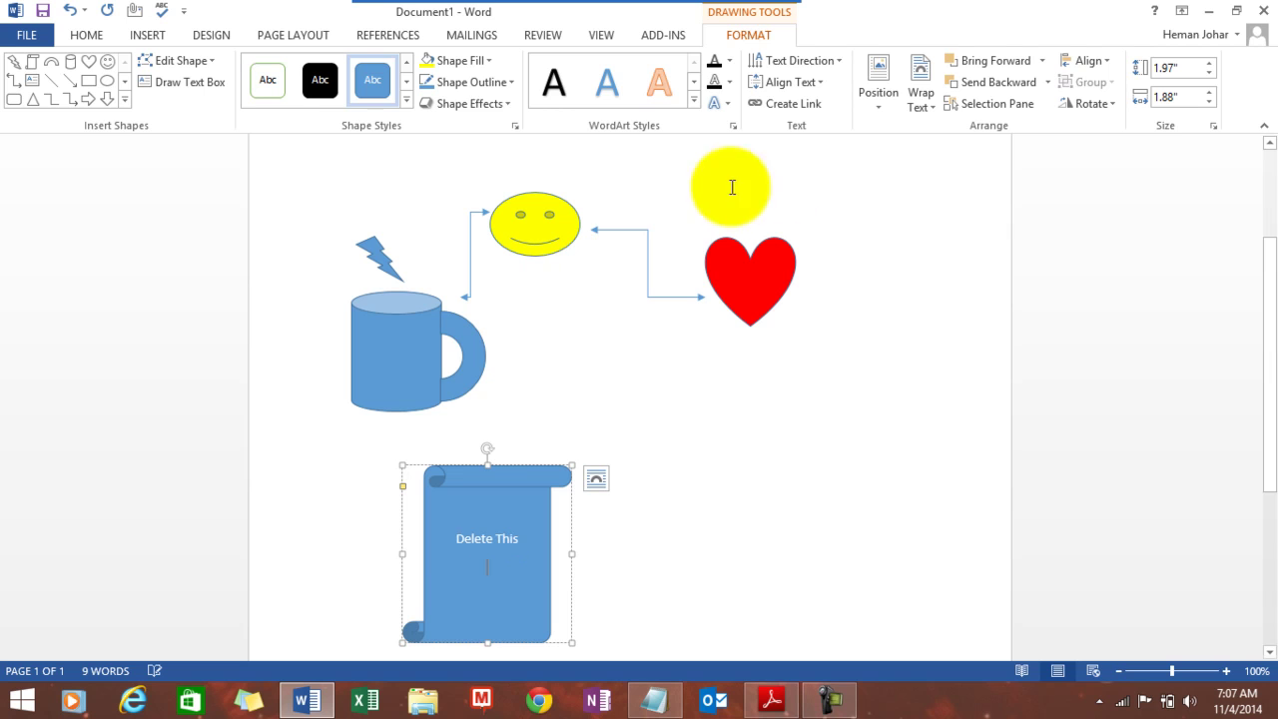
click(776, 531)
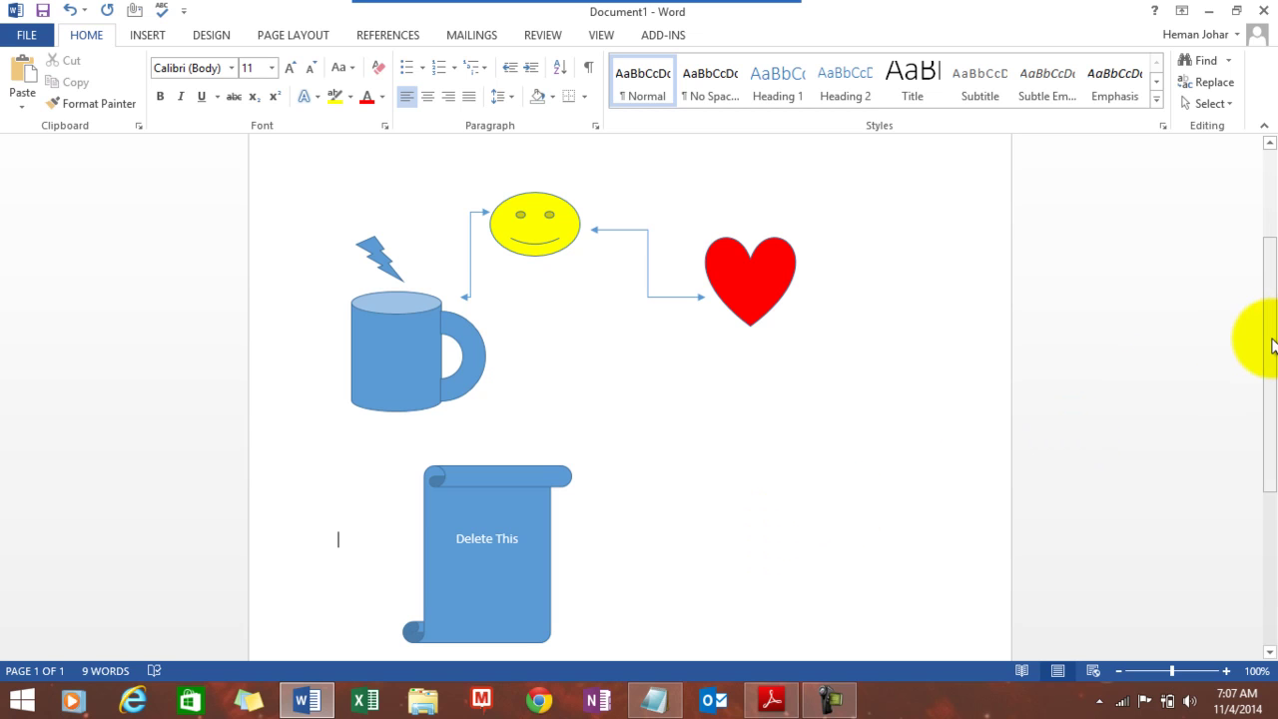
Step: Scroll back to the top of the page so the title shows above the shapes
drag(1270, 335, 1270, 279)
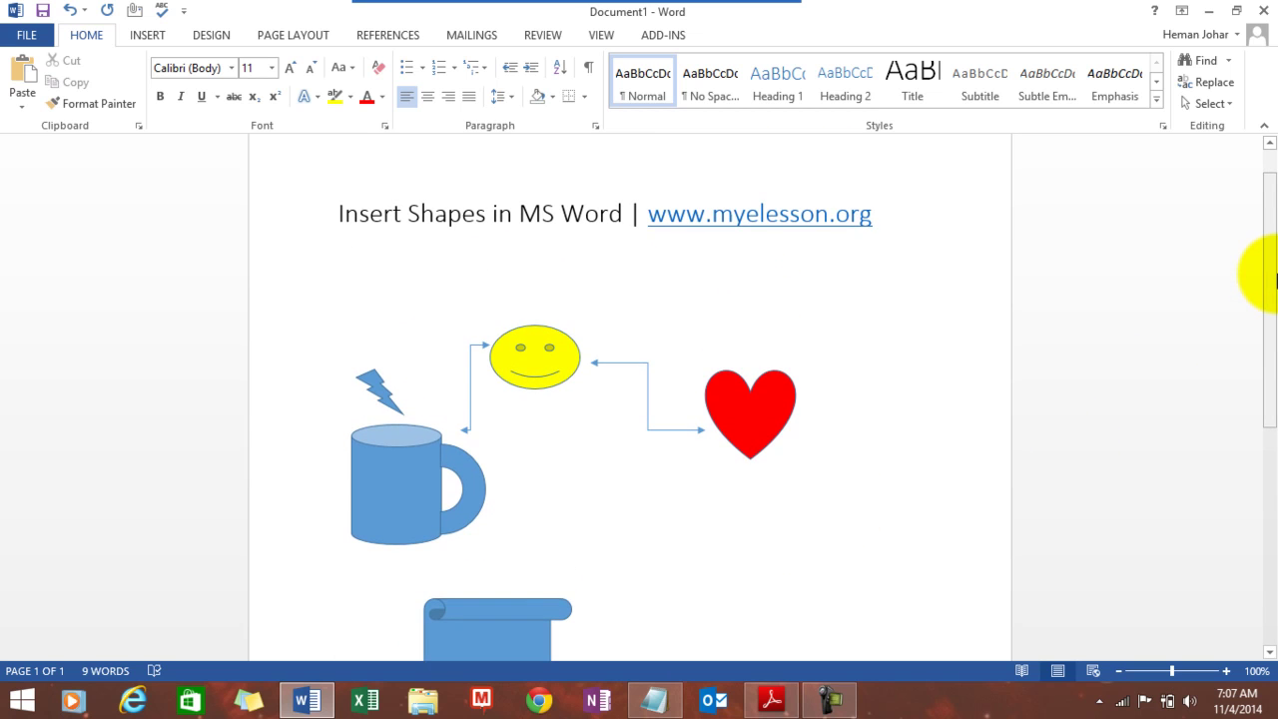